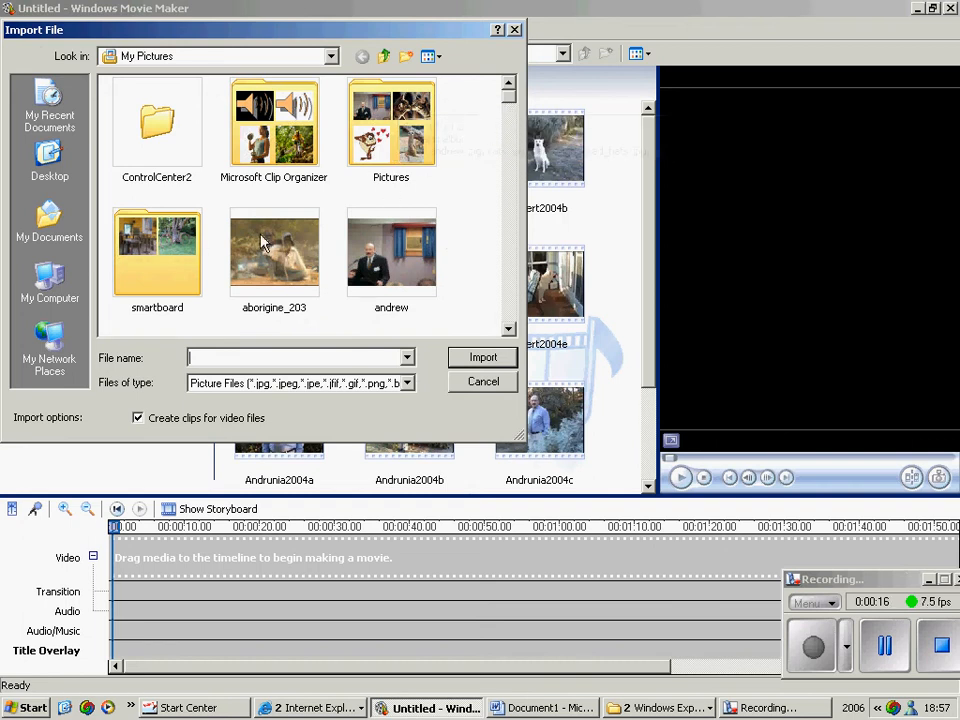
{"action": "left_click_drag", "start_coordinate": [517, 108], "coordinate": [433, 138]}
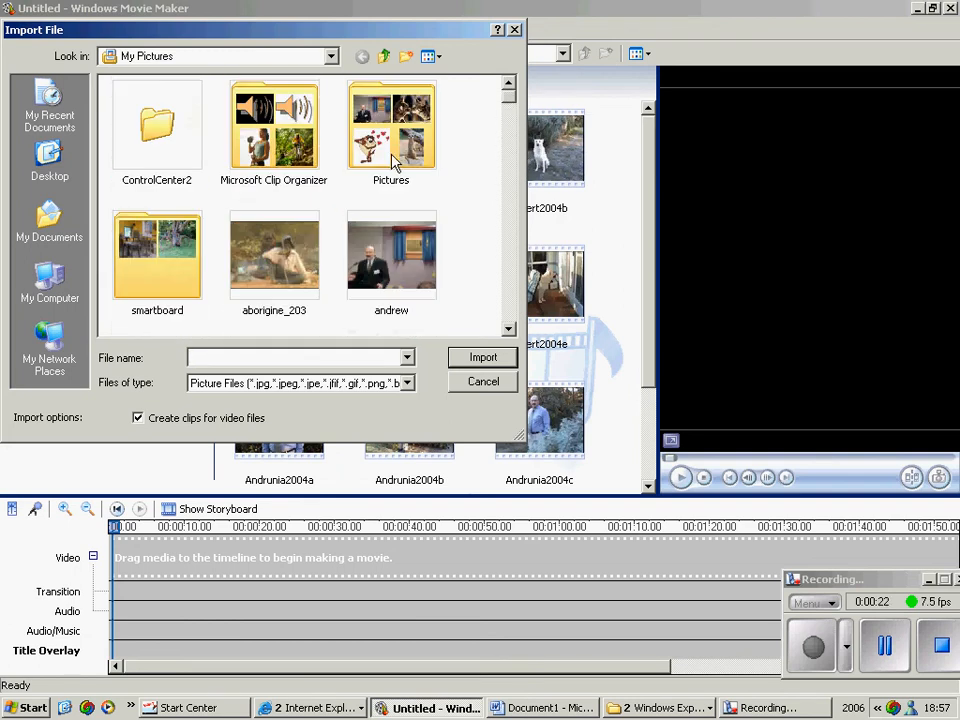
{"action": "double_click", "coordinate": [393, 160]}
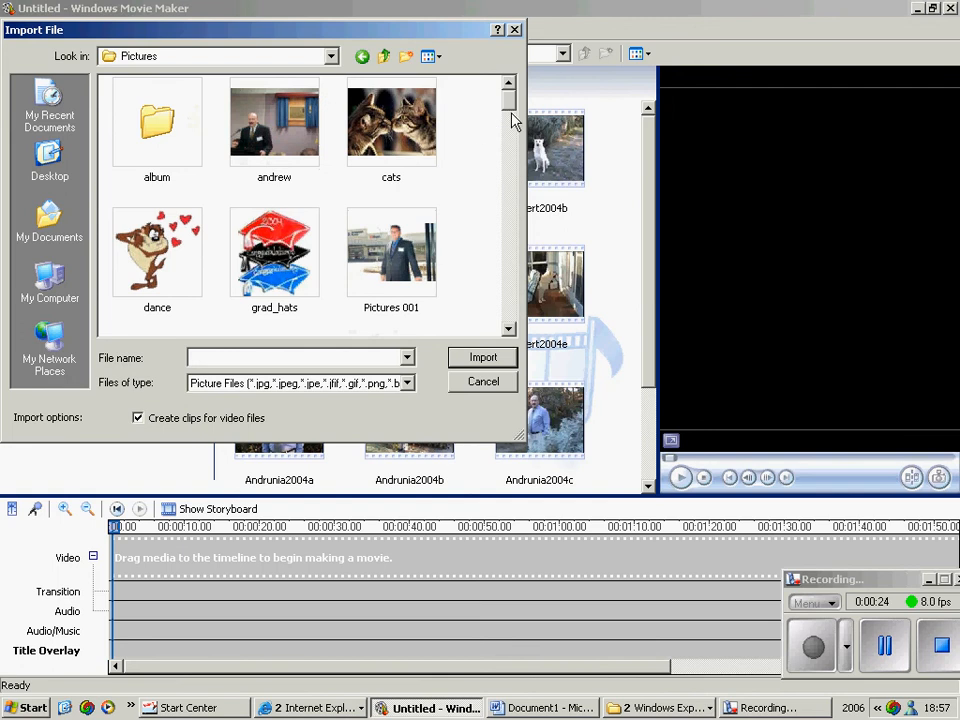
{"action": "left_click_drag", "start_coordinate": [512, 115], "coordinate": [510, 184]}
{"action": "left_click", "coordinate": [367, 210]}
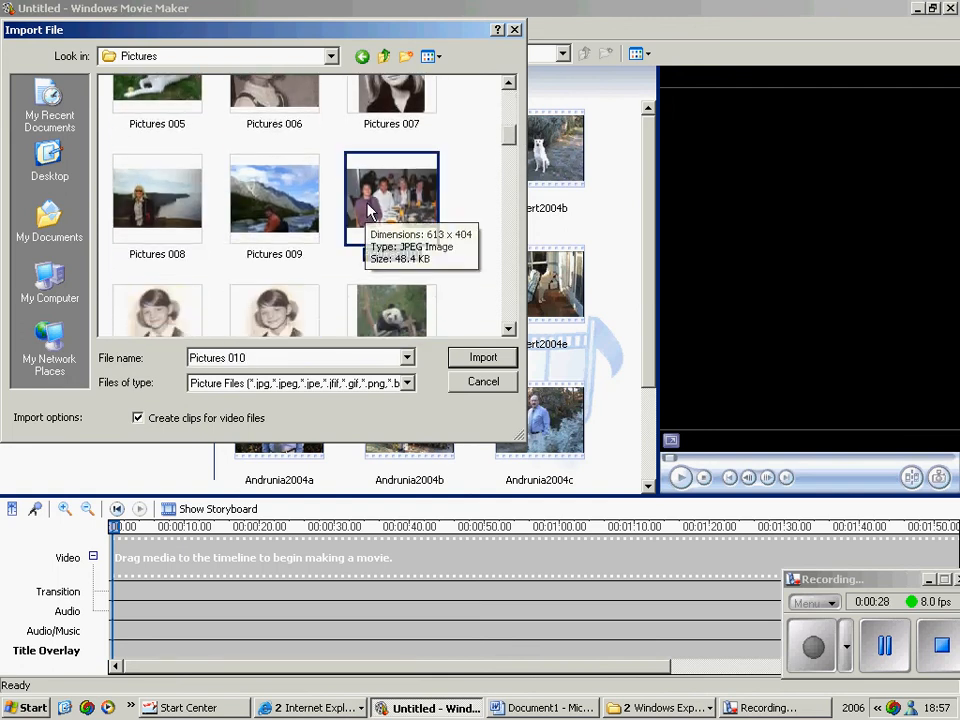
{"action": "left_click", "coordinate": [494, 389]}
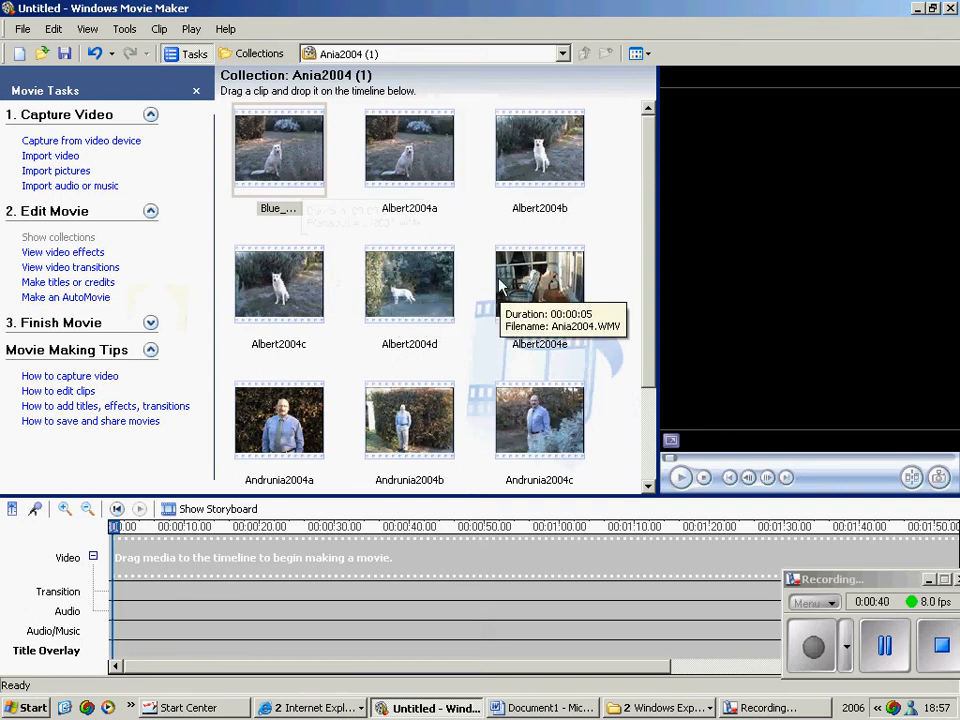
Place the Blue_Moon_song clip at the start of the timeline's video track and the Albert2004a clip directly after it
{"action": "scroll", "coordinate": [647, 388], "scroll_direction": "down", "scroll_amount": 1}
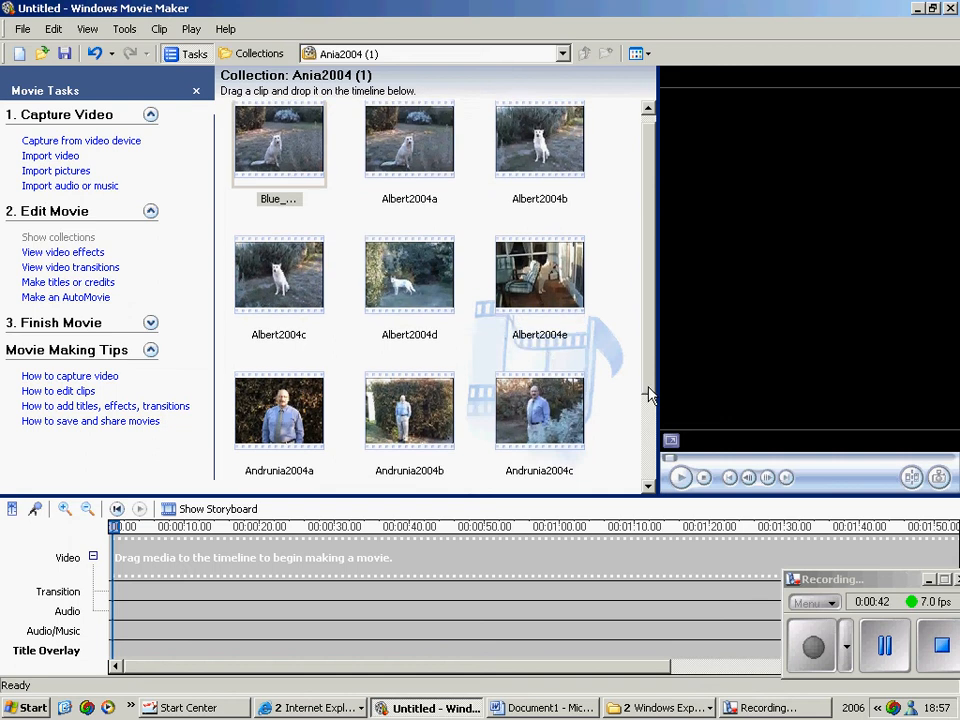
{"action": "left_click_drag", "start_coordinate": [657, 380], "coordinate": [667, 342]}
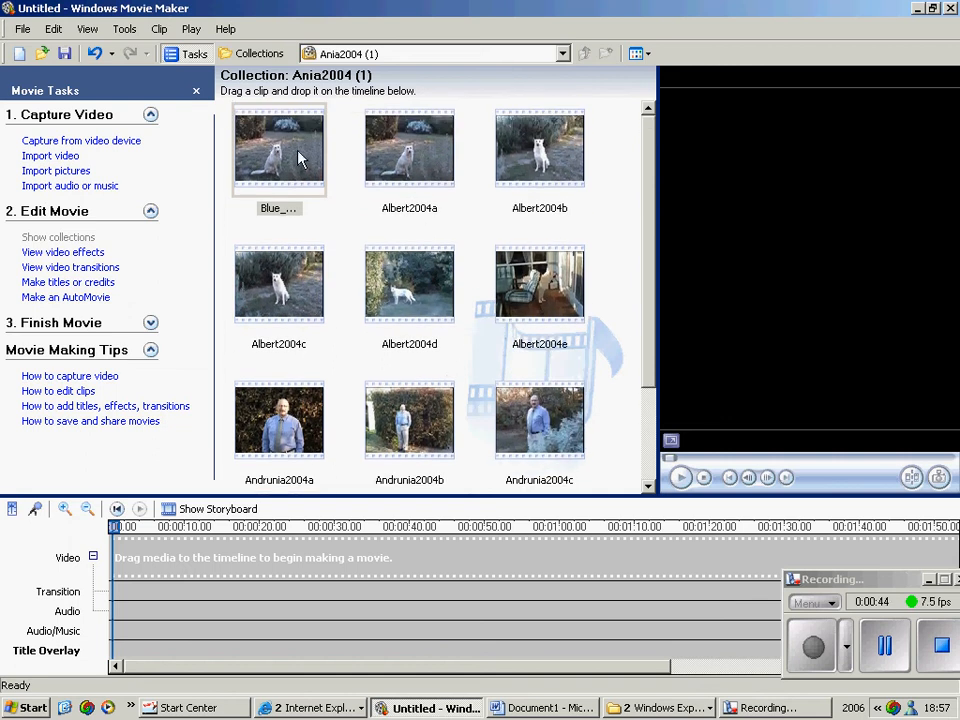
{"action": "left_click_drag", "start_coordinate": [281, 174], "coordinate": [133, 561]}
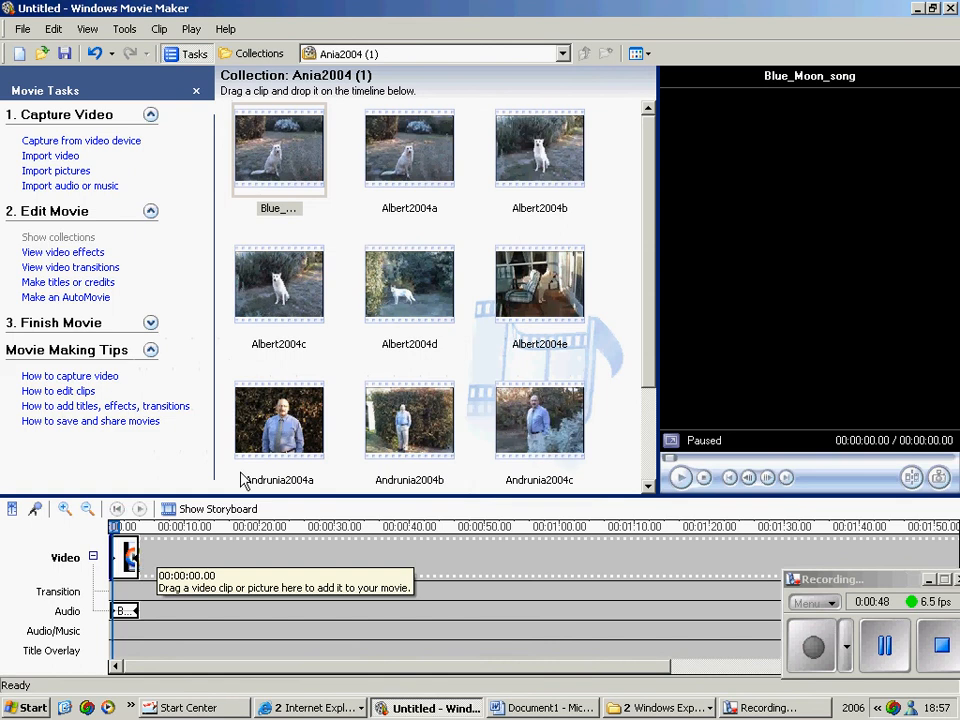
{"action": "left_click_drag", "start_coordinate": [412, 163], "coordinate": [197, 545]}
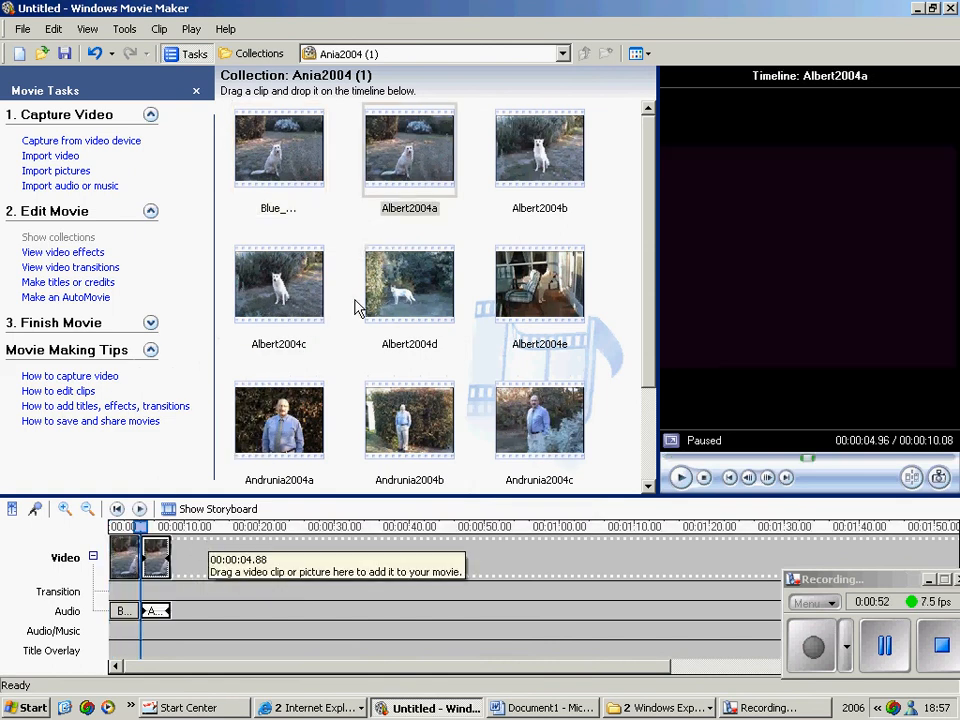
Add the Albert2004b clip after Albert2004a in the storyboard view and return to the timeline view
{"action": "left_click", "coordinate": [172, 512]}
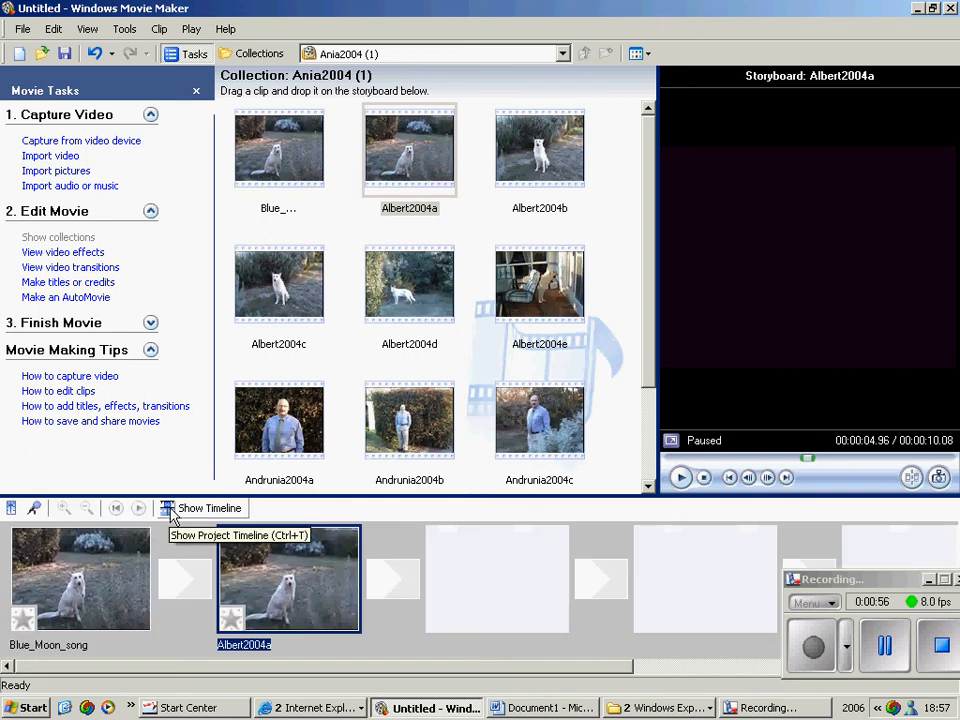
{"action": "left_click_drag", "start_coordinate": [510, 155], "coordinate": [500, 548]}
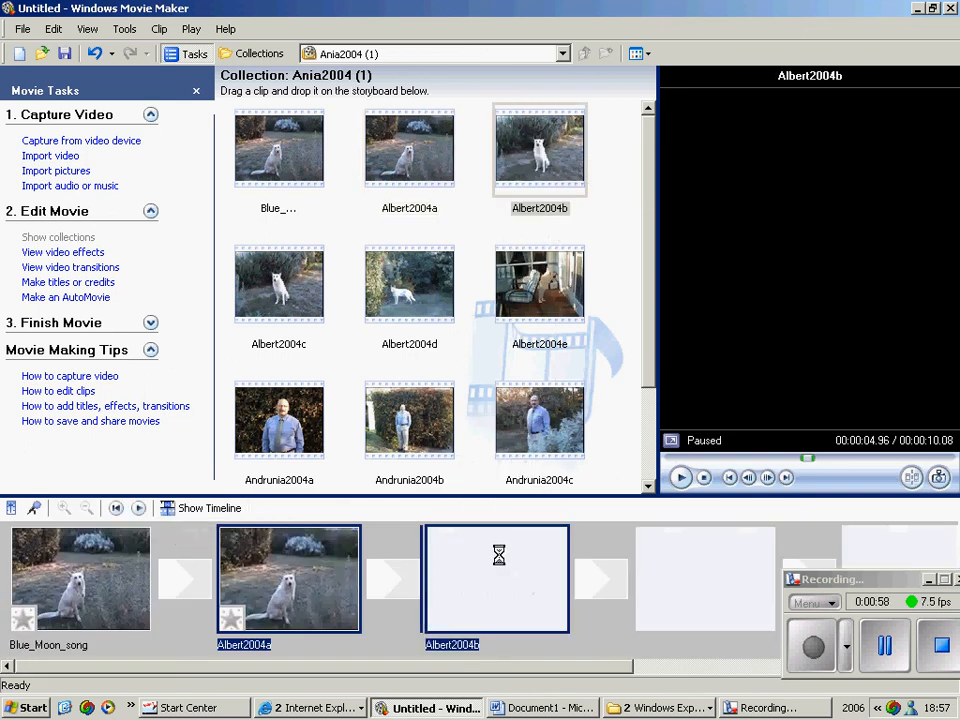
{"action": "left_click", "coordinate": [172, 510]}
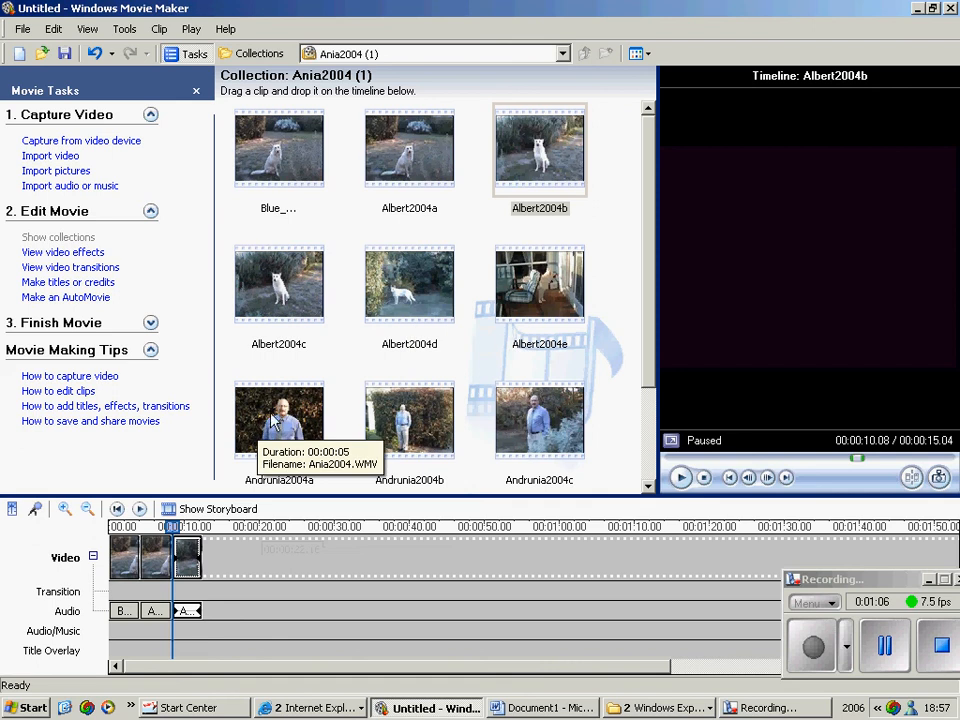
Append the Albert2004c, Albert2004d and Albert2004e clips in that order to the end of the timeline's video track
{"action": "left_click_drag", "start_coordinate": [272, 321], "coordinate": [252, 548]}
{"action": "left_click_drag", "start_coordinate": [432, 290], "coordinate": [330, 538]}
{"action": "mouse_move", "coordinate": [534, 317]}
{"action": "left_mouse_down"}
{"action": "mouse_move", "coordinate": [476, 396]}
{"action": "mouse_move", "coordinate": [325, 545]}
{"action": "left_mouse_up"}
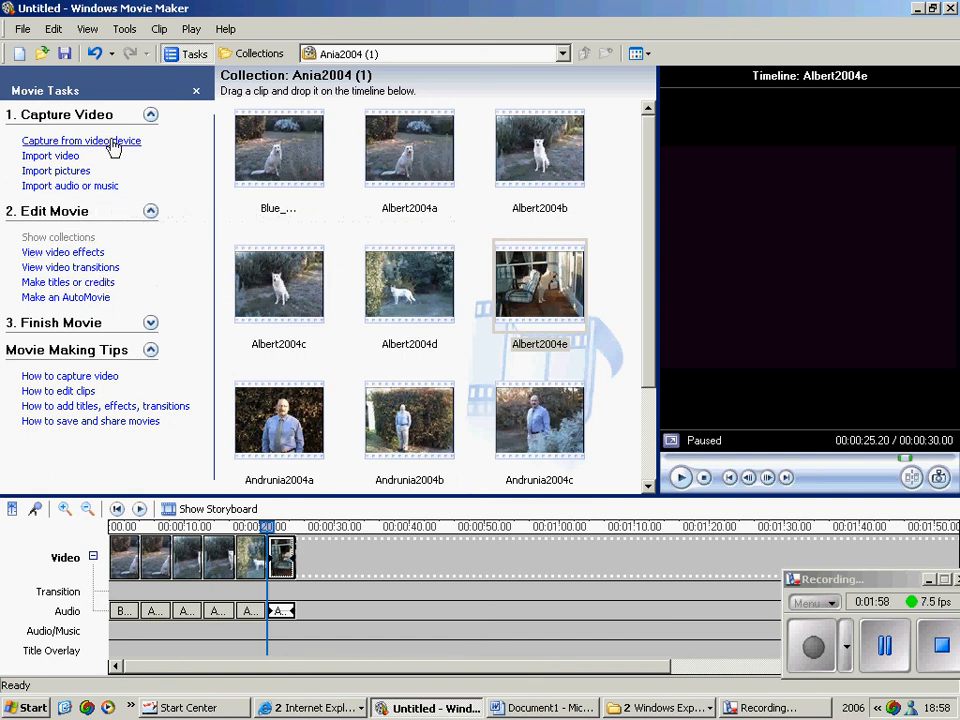
Create a title on the selected Albert2004e clip with the text "blue moon, you saw me standing alone"
{"action": "left_click", "coordinate": [131, 31]}
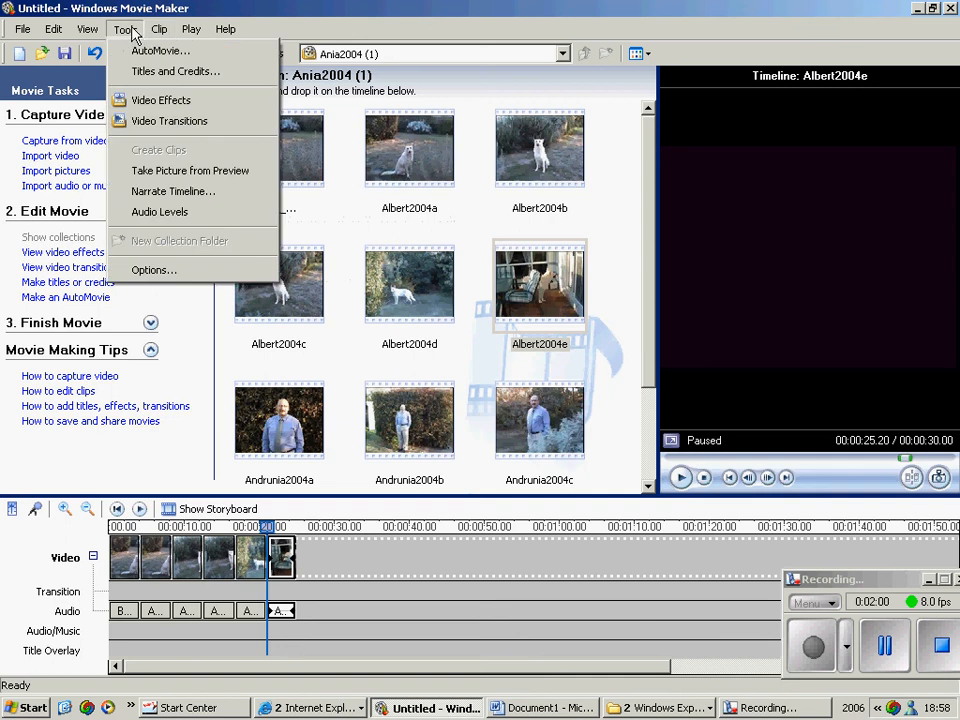
{"action": "left_click", "coordinate": [175, 72]}
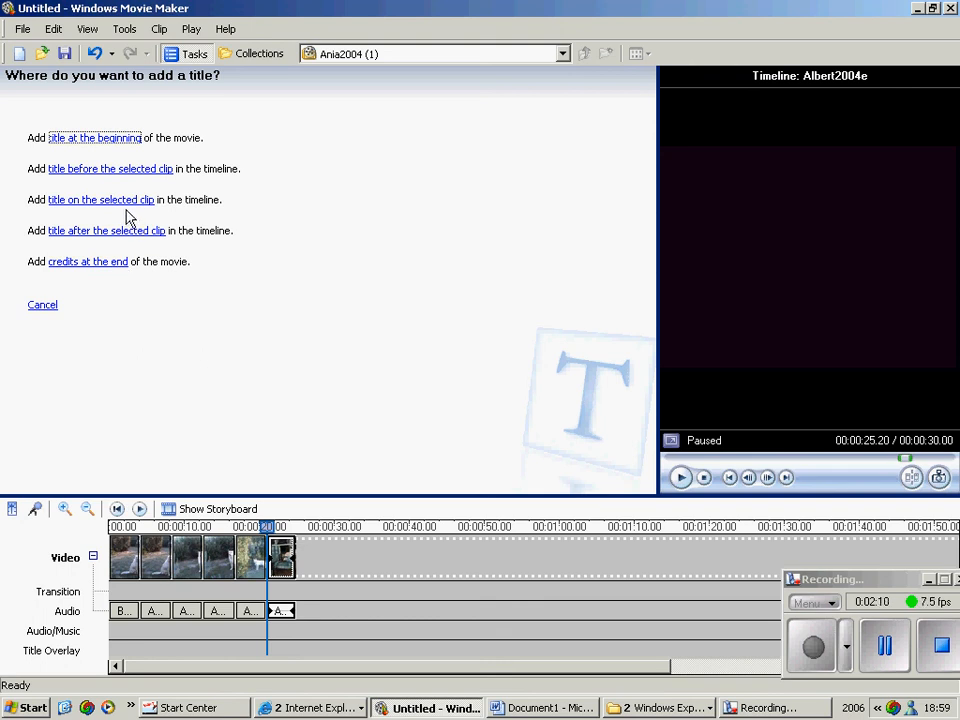
{"action": "left_click", "coordinate": [126, 207]}
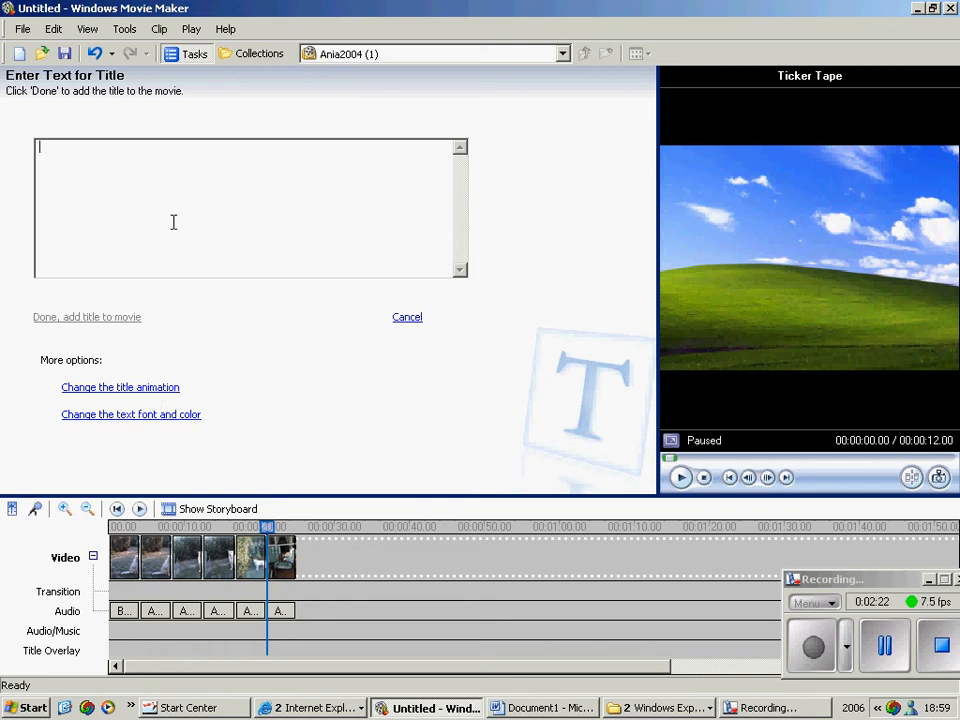
{"action": "type", "text": "blue m"}
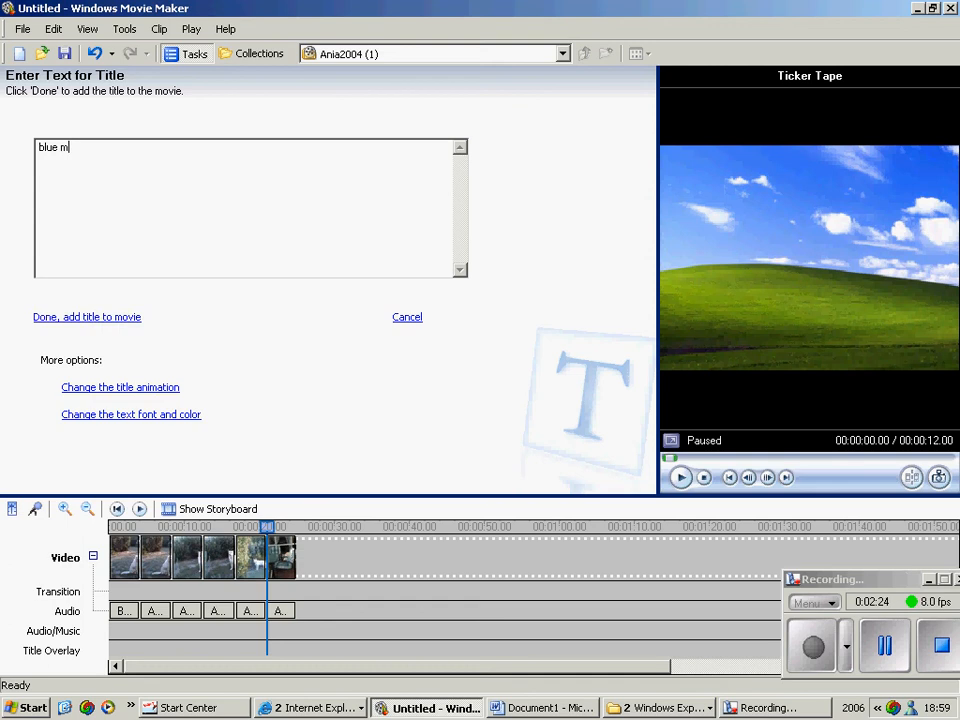
{"action": "type", "text": "oon,"}
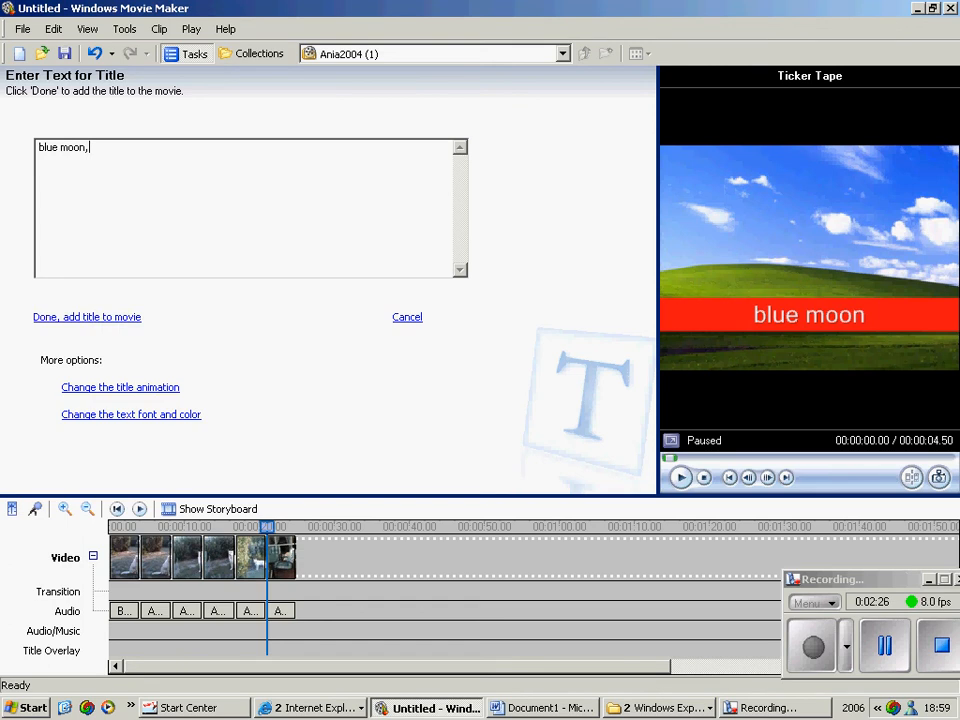
{"action": "type", "text": " you saw me standing alone"}
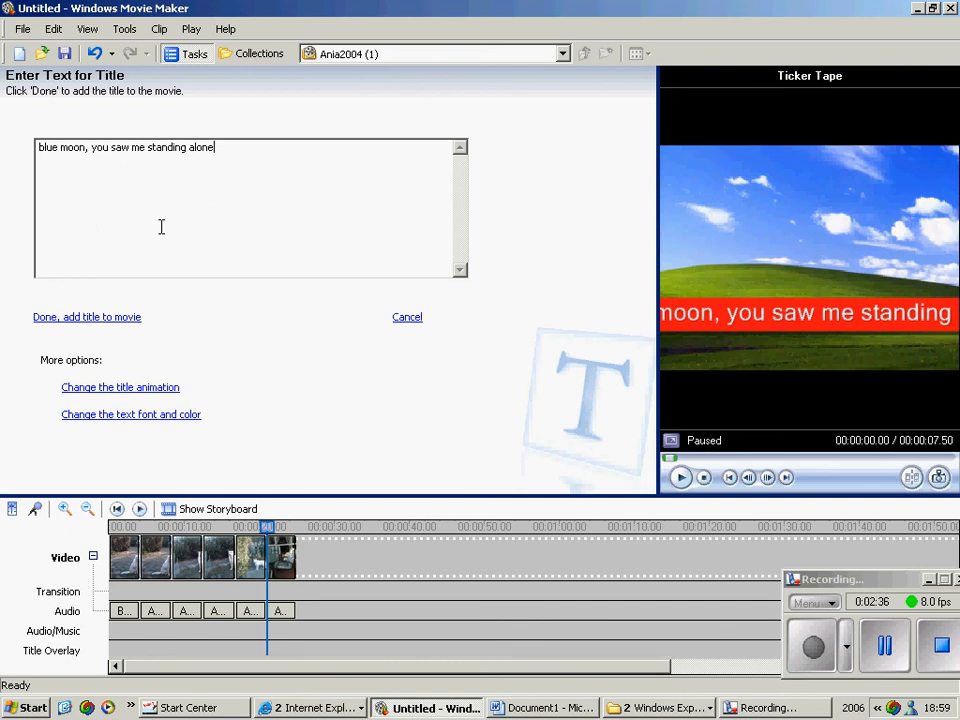
Preview the Fly In, Top Left and Typewriter title animations, choose Ticker Tape and add the title to the movie
{"action": "left_click", "coordinate": [155, 387]}
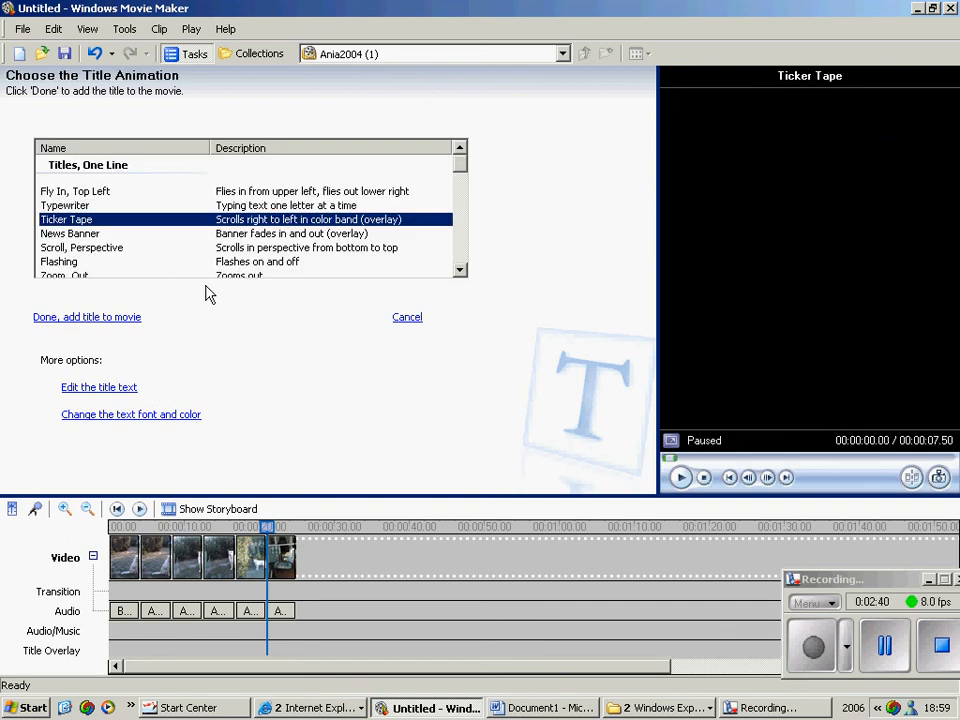
{"action": "left_click", "coordinate": [407, 192]}
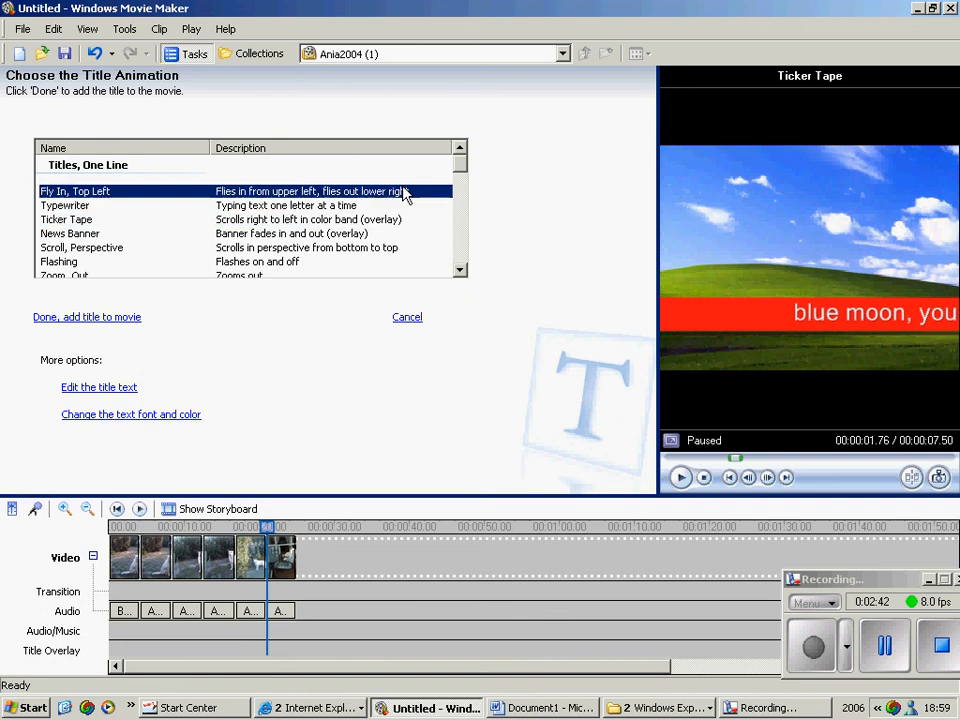
{"action": "left_click", "coordinate": [348, 208]}
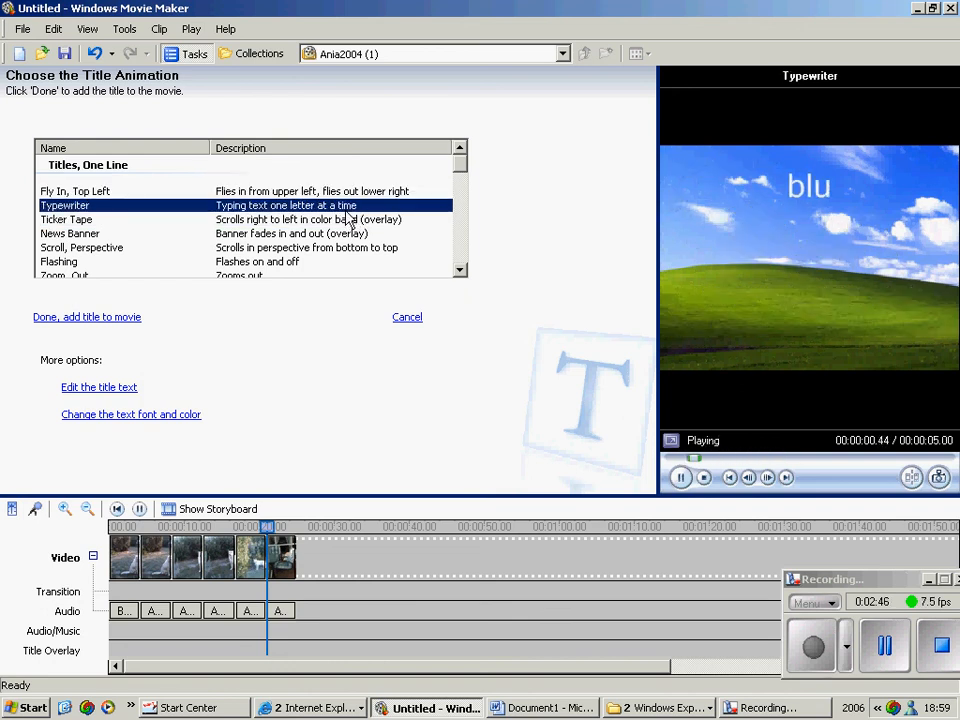
{"action": "left_click", "coordinate": [348, 222]}
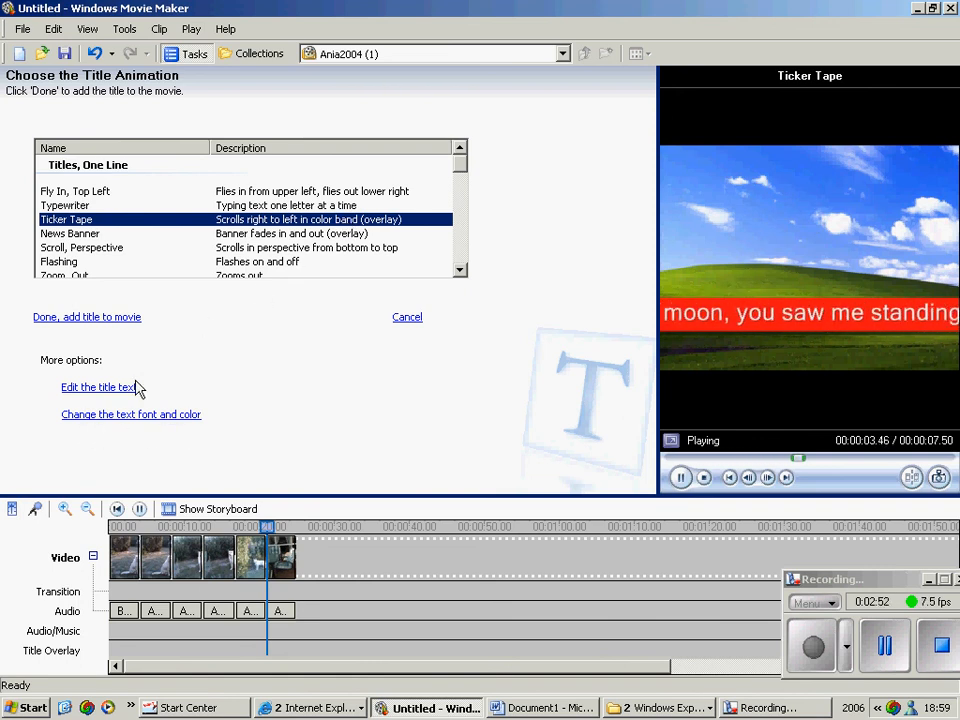
{"action": "left_click", "coordinate": [120, 317]}
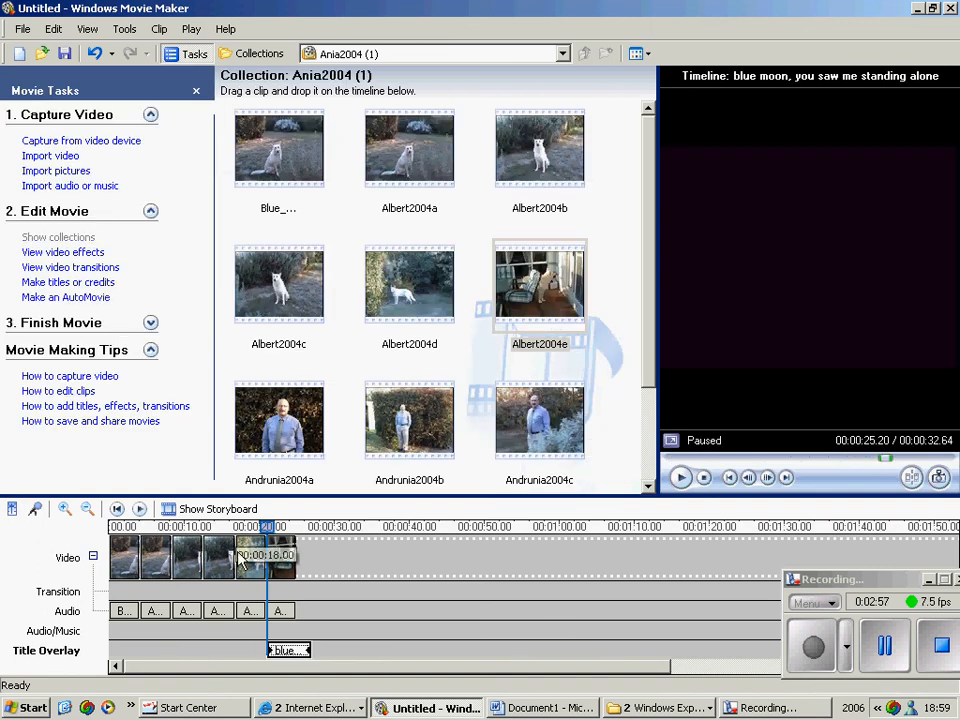
Rewind the timeline and move the title overlay to the start of the movie, beneath the Blue_Moon_song clip
{"action": "left_click", "coordinate": [290, 651]}
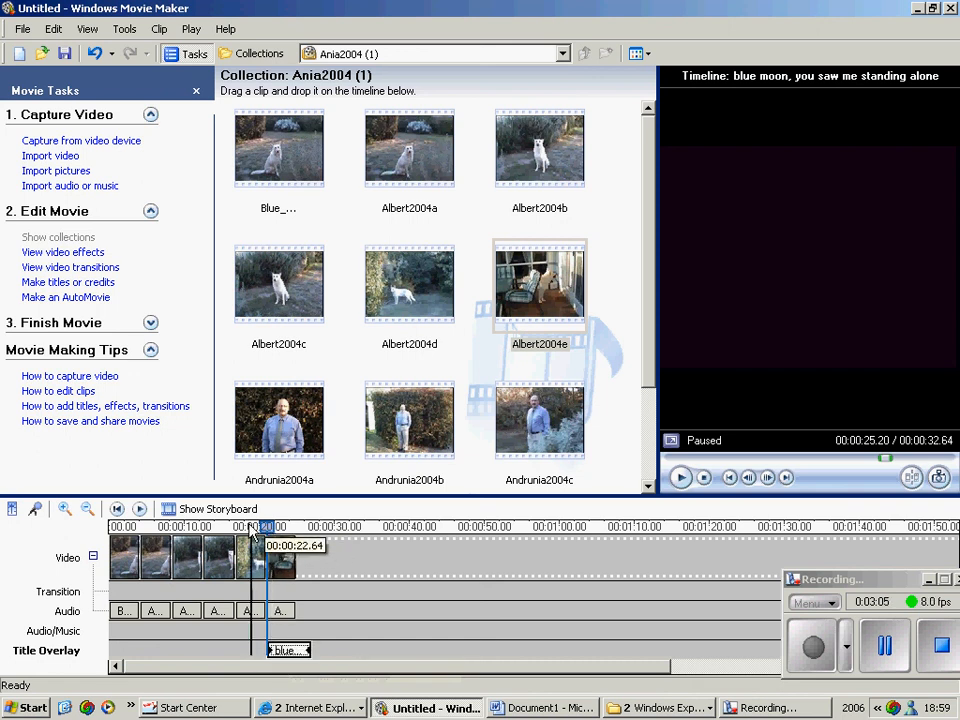
{"action": "left_click", "coordinate": [117, 510]}
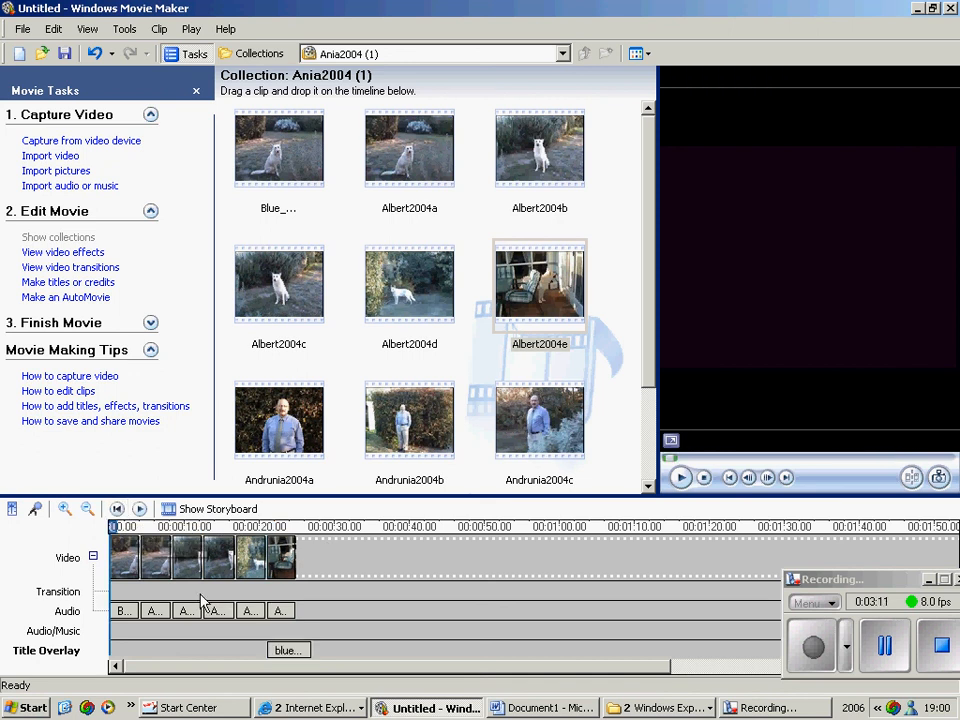
{"action": "left_click_drag", "start_coordinate": [279, 649], "coordinate": [123, 648]}
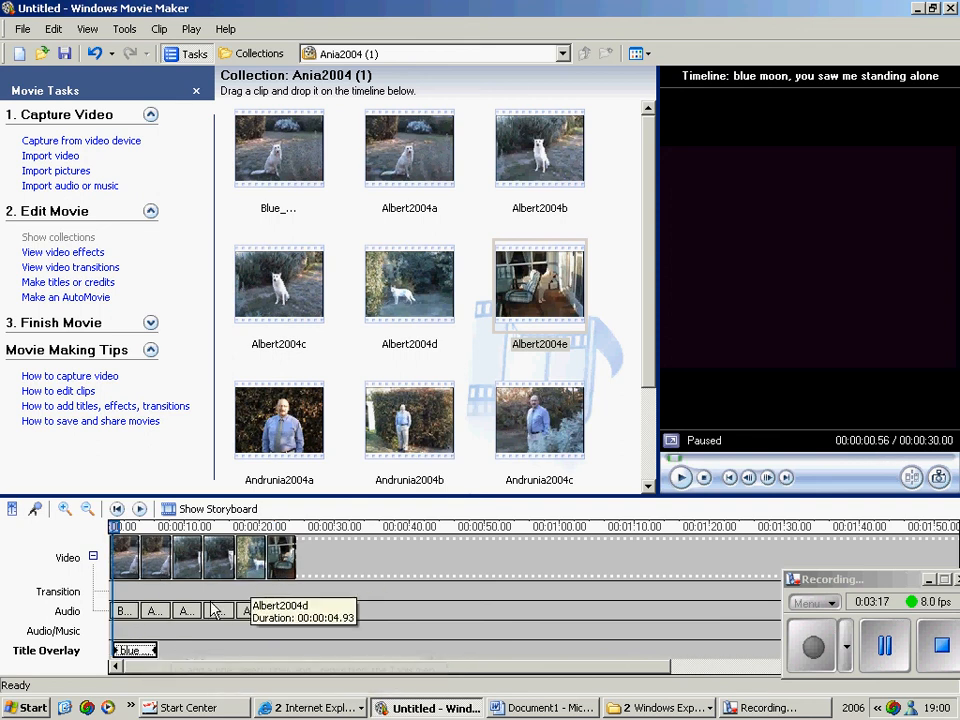
Extend the end of the title overlay to a duration of about 28 seconds, reaching under the last clip
{"action": "left_click", "coordinate": [160, 652]}
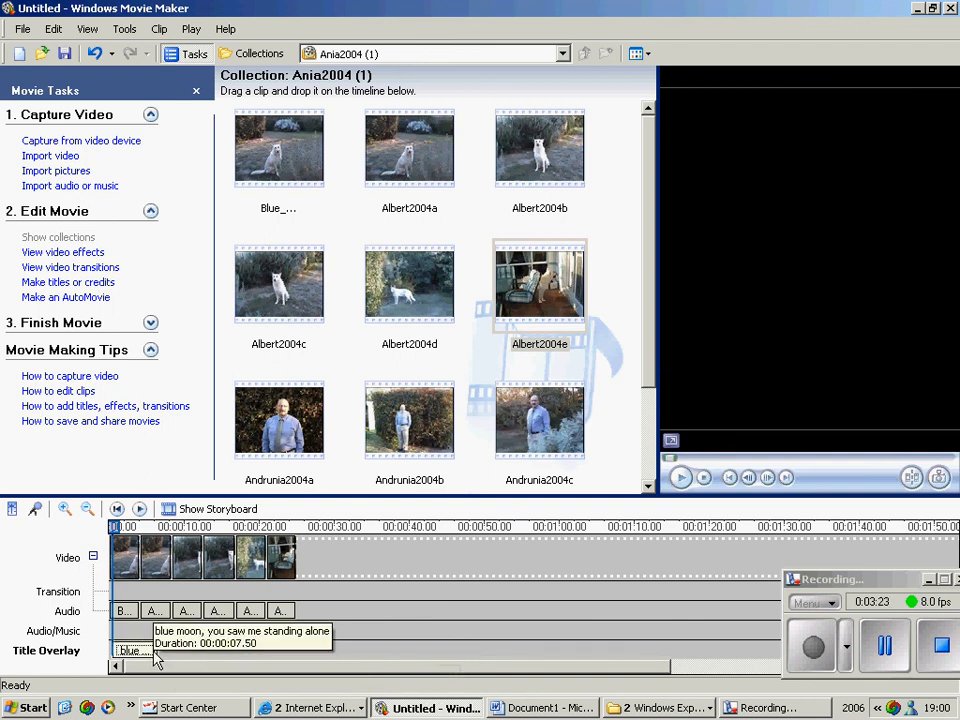
{"action": "left_click", "coordinate": [150, 651]}
{"action": "left_click_drag", "start_coordinate": [154, 651], "coordinate": [285, 652]}
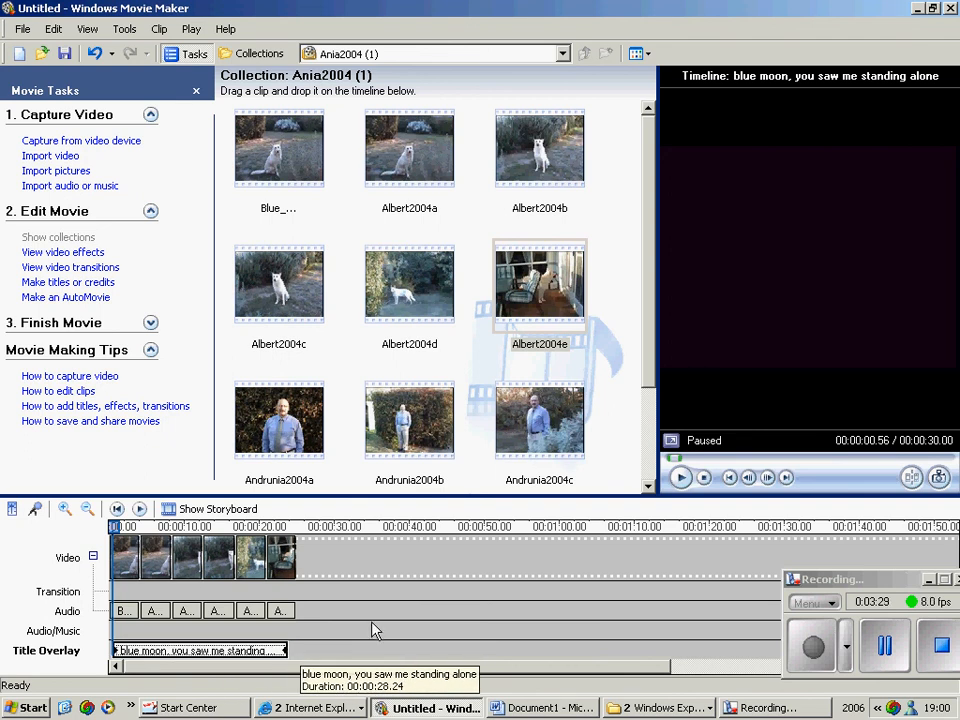